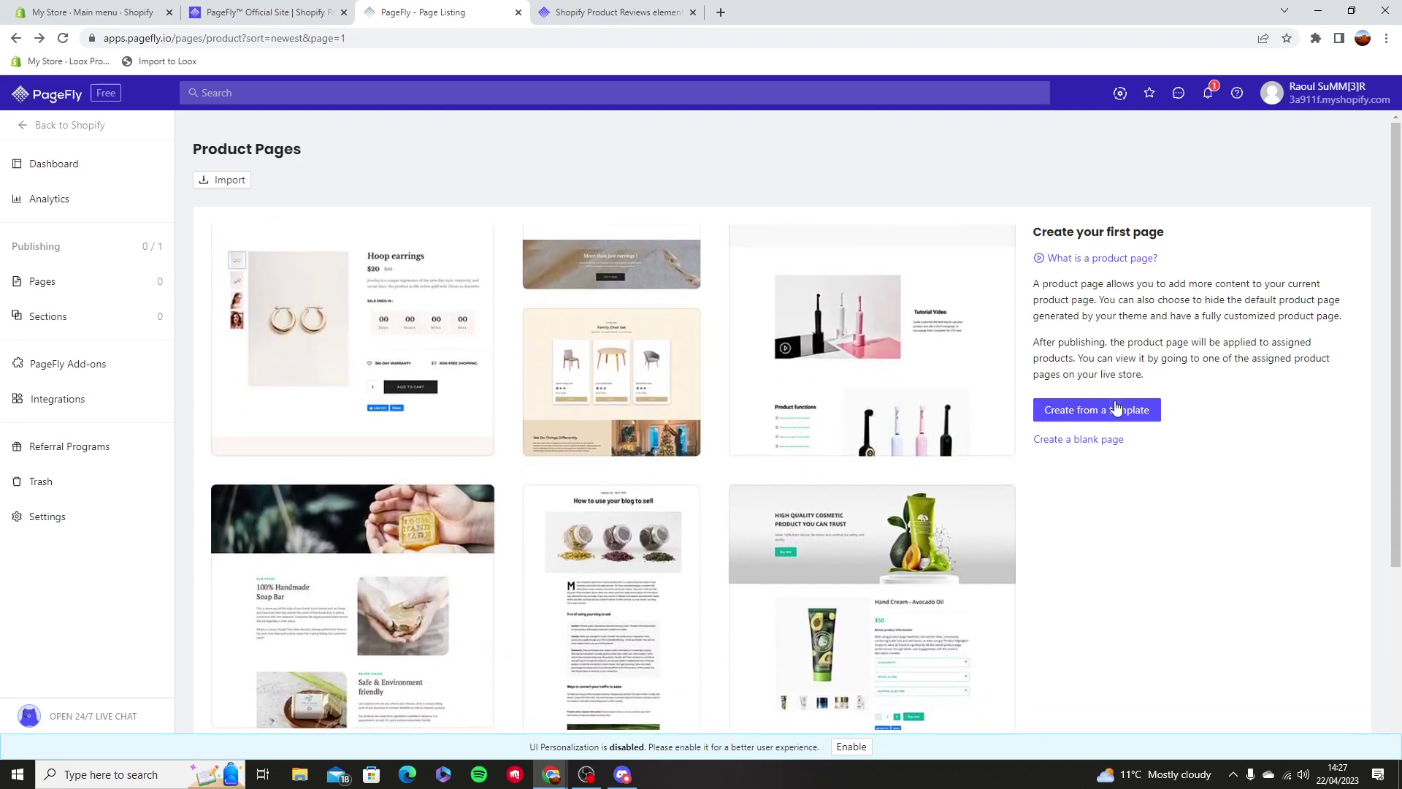
# Step: Create a new page from the Luz - Halloween template
pyautogui.click(1115, 409)
pyautogui.scroll(-4, 1063, 688)
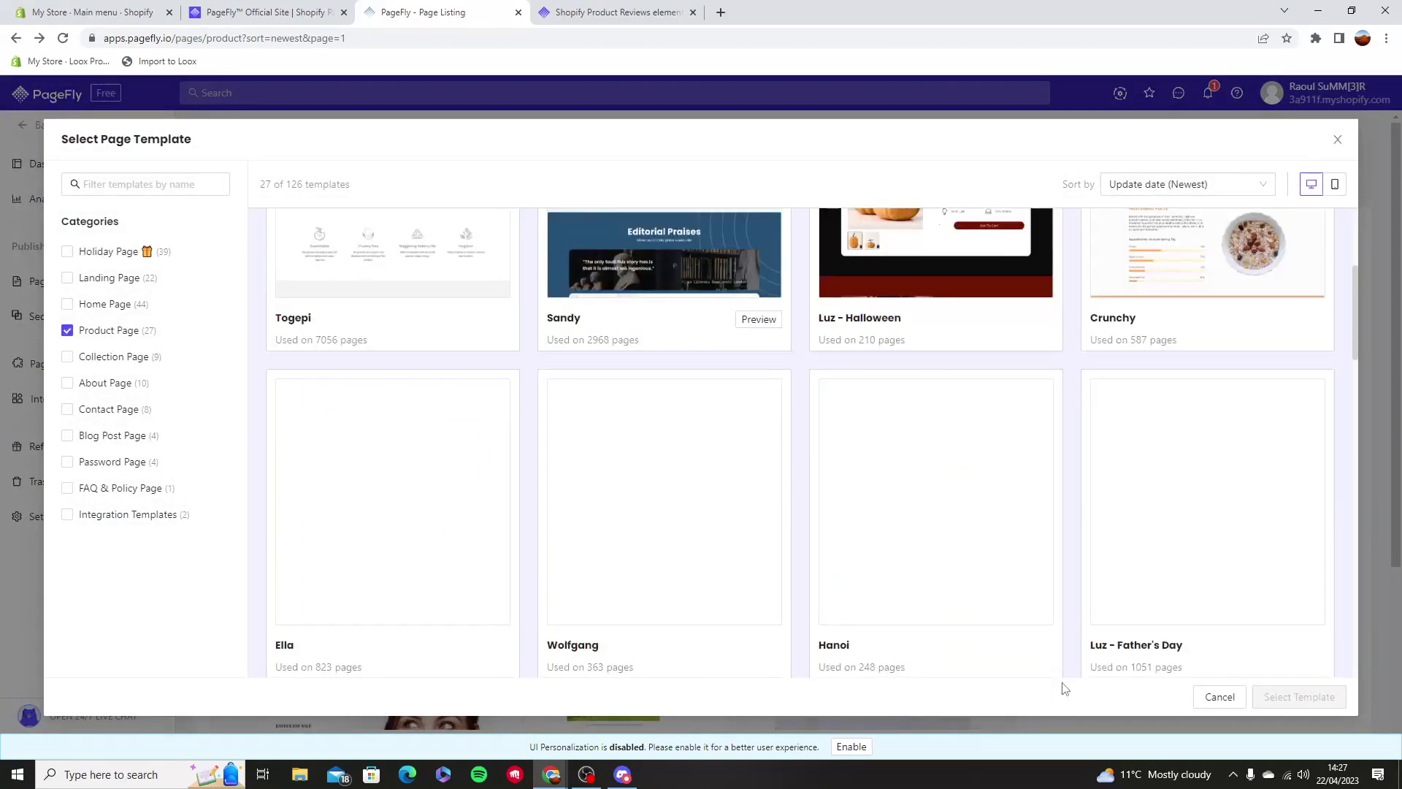
pyautogui.click(942, 323)
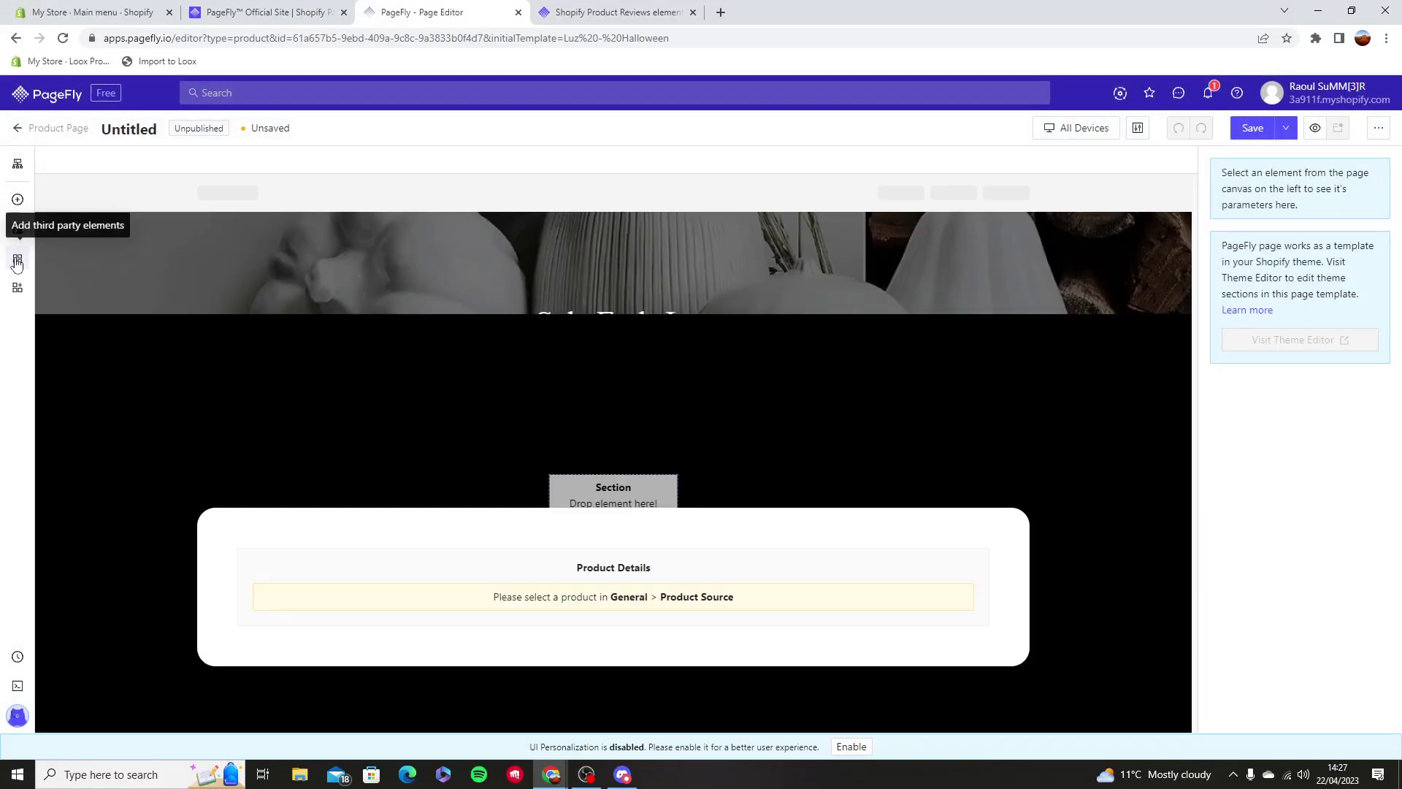
# Step: Show the Shopify - Product Reviews widgets and select the section below the testimonials
pyautogui.click(16, 259)
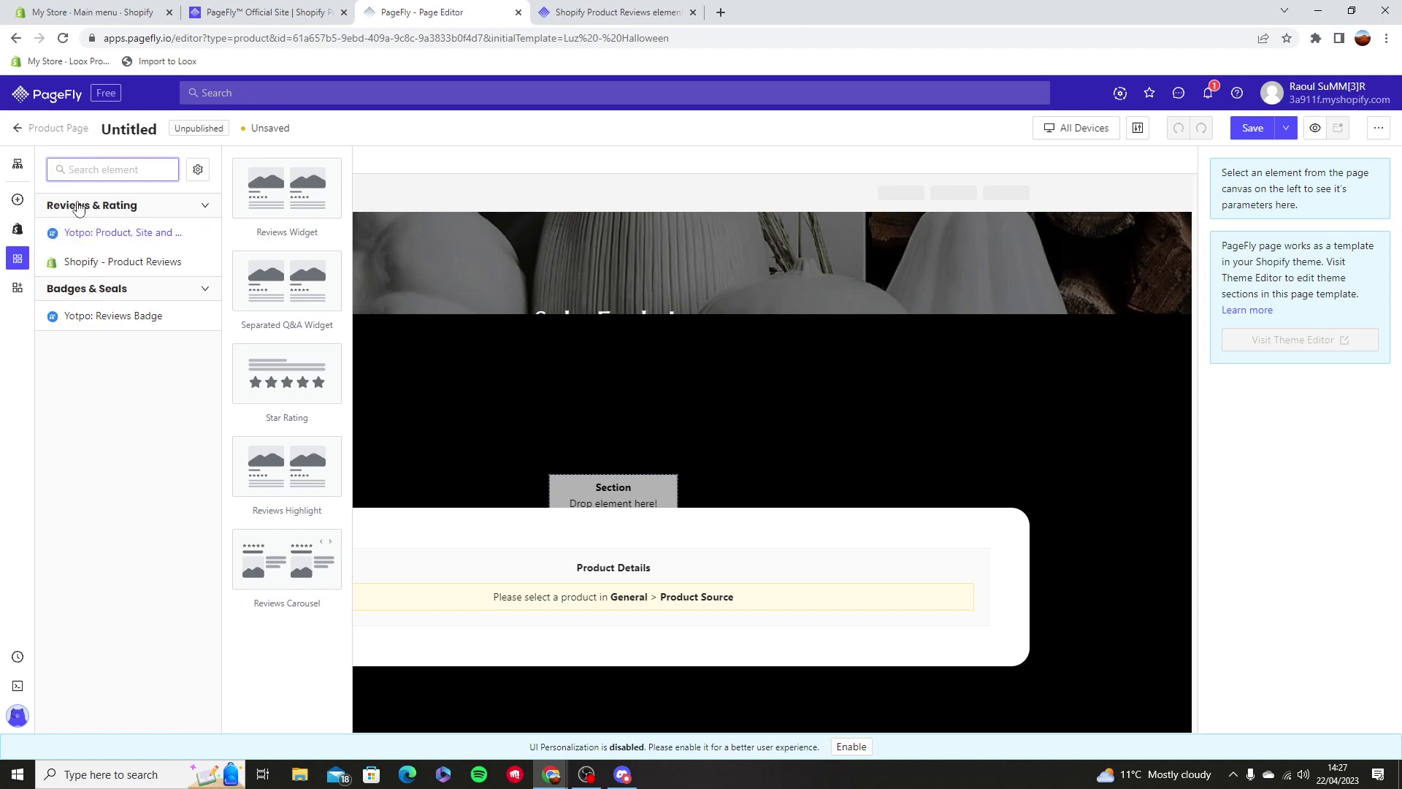
pyautogui.moveTo(122, 262)
pyautogui.click(96, 264)
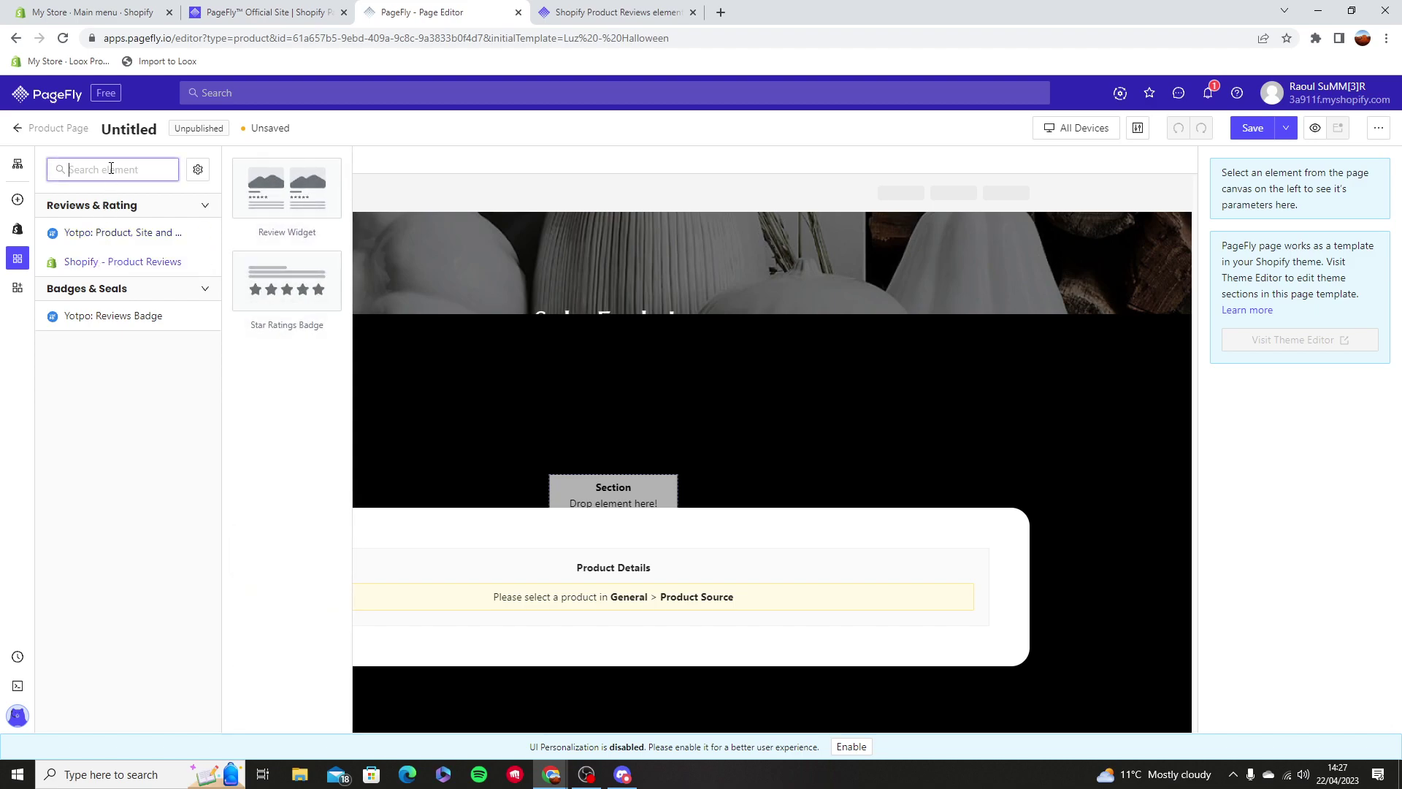
pyautogui.write('product')
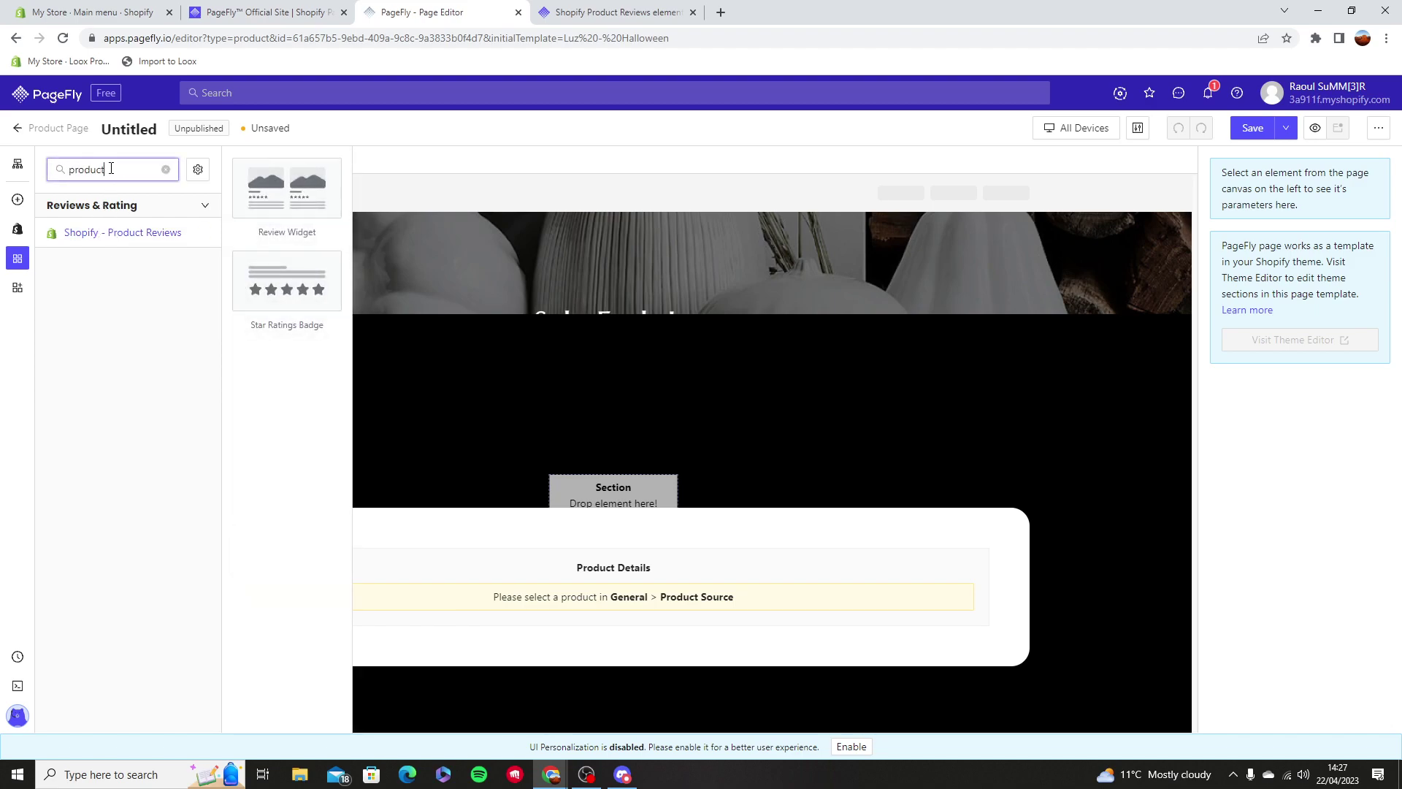
pyautogui.write(' r')
pyautogui.write('eview')
pyautogui.write(' a')
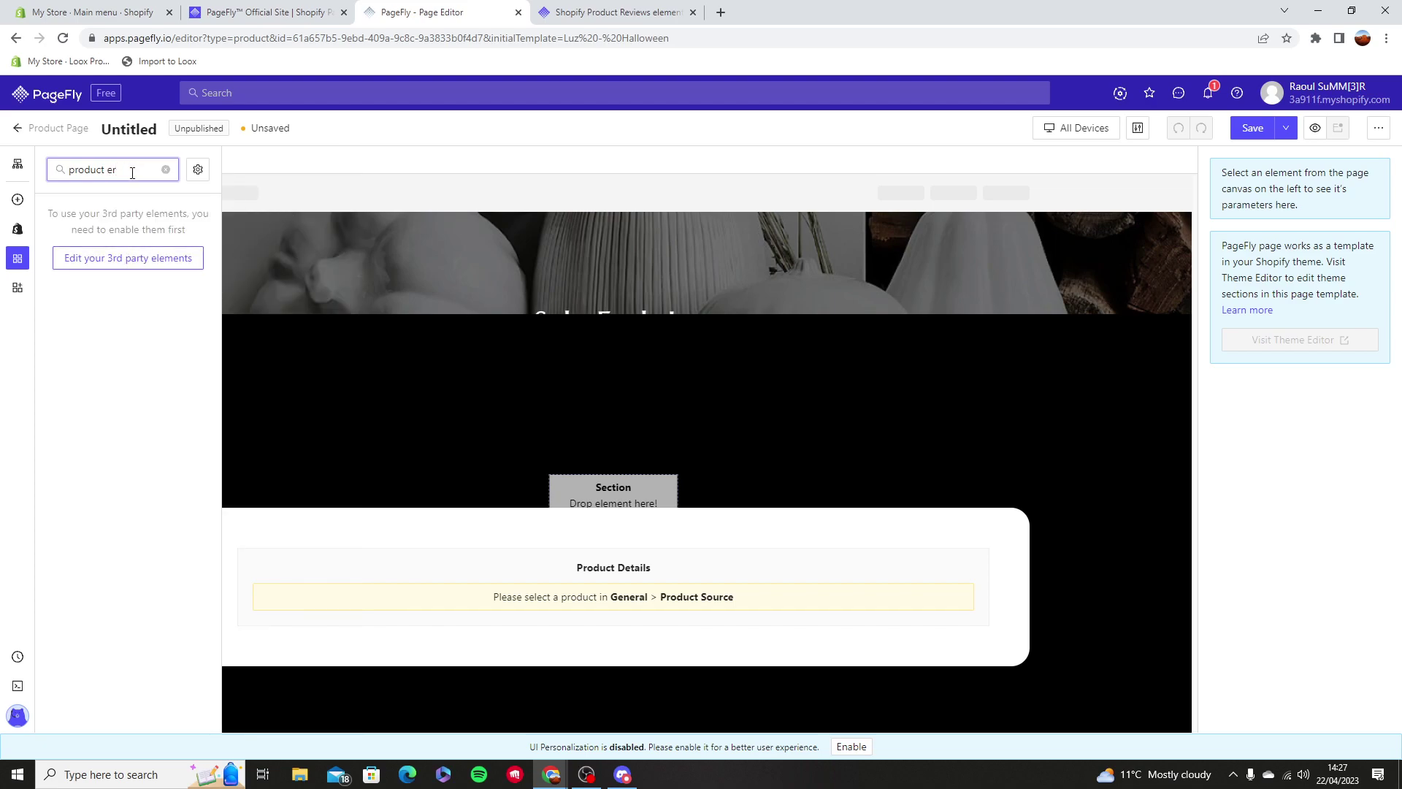
pyautogui.press('BackSpace')
pyautogui.press('BackSpace')
pyautogui.press('BackSpace')
pyautogui.press('BackSpace')
pyautogui.press('BackSpace')
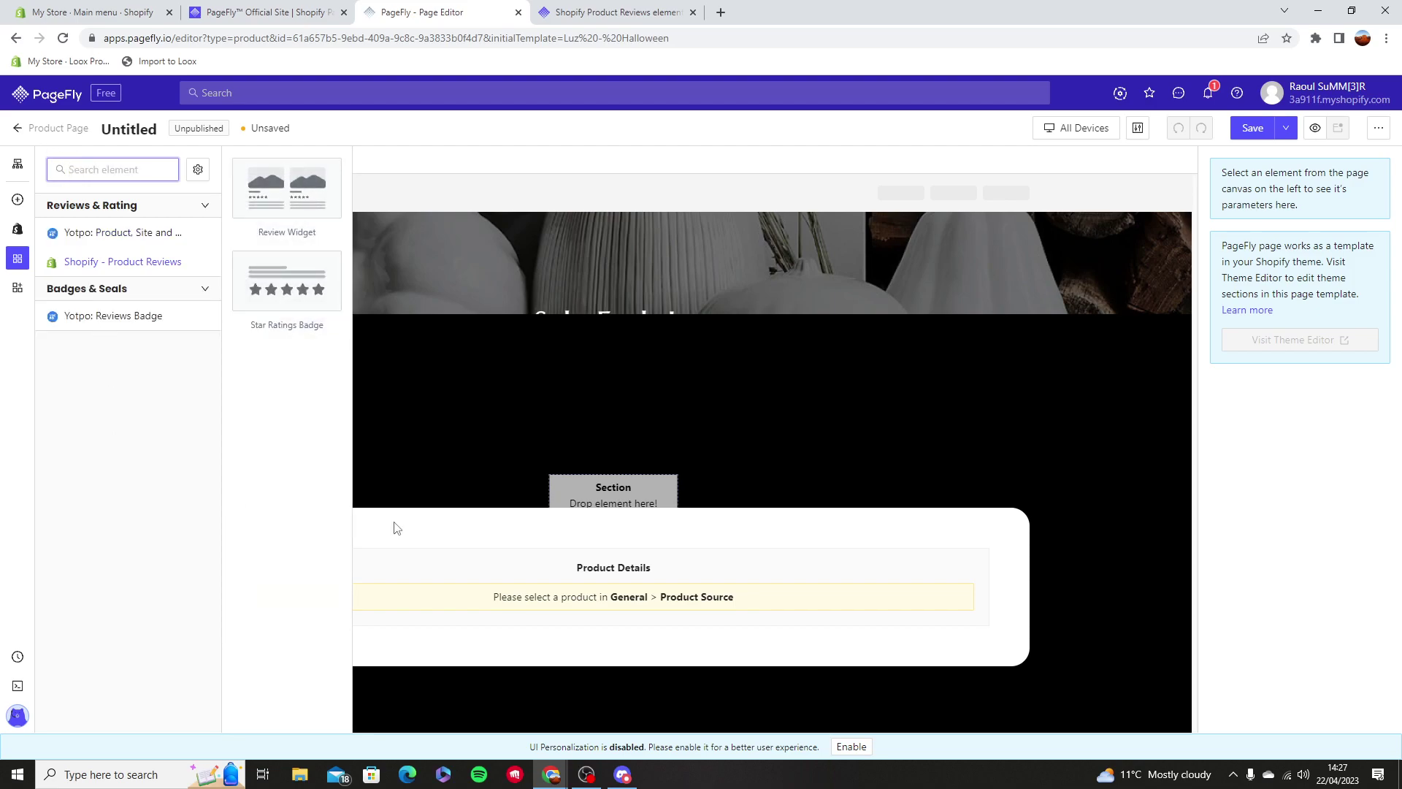
pyautogui.scroll(-10, 605, 451)
pyautogui.scroll(-5, 602, 457)
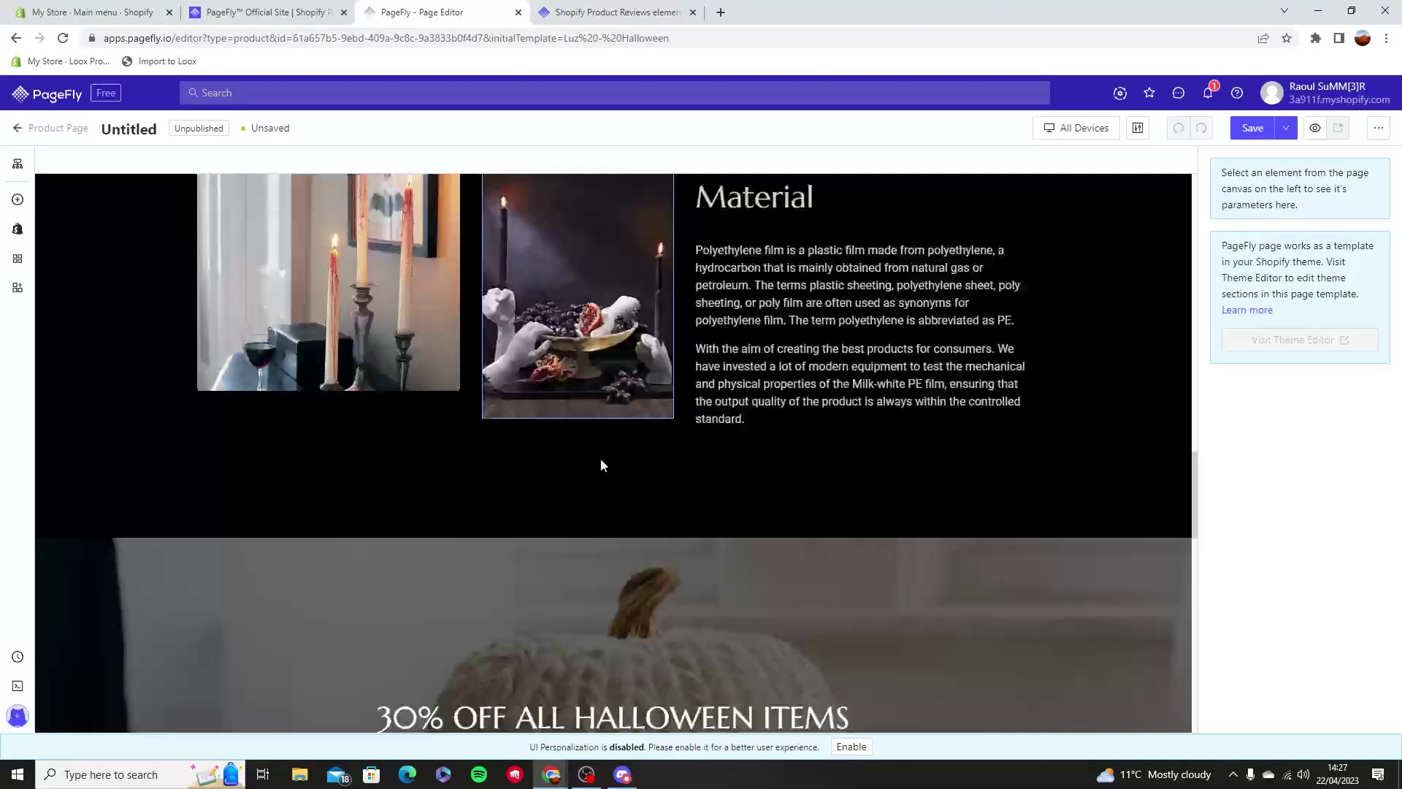
pyautogui.scroll(-5, 601, 465)
pyautogui.scroll(-3, 601, 465)
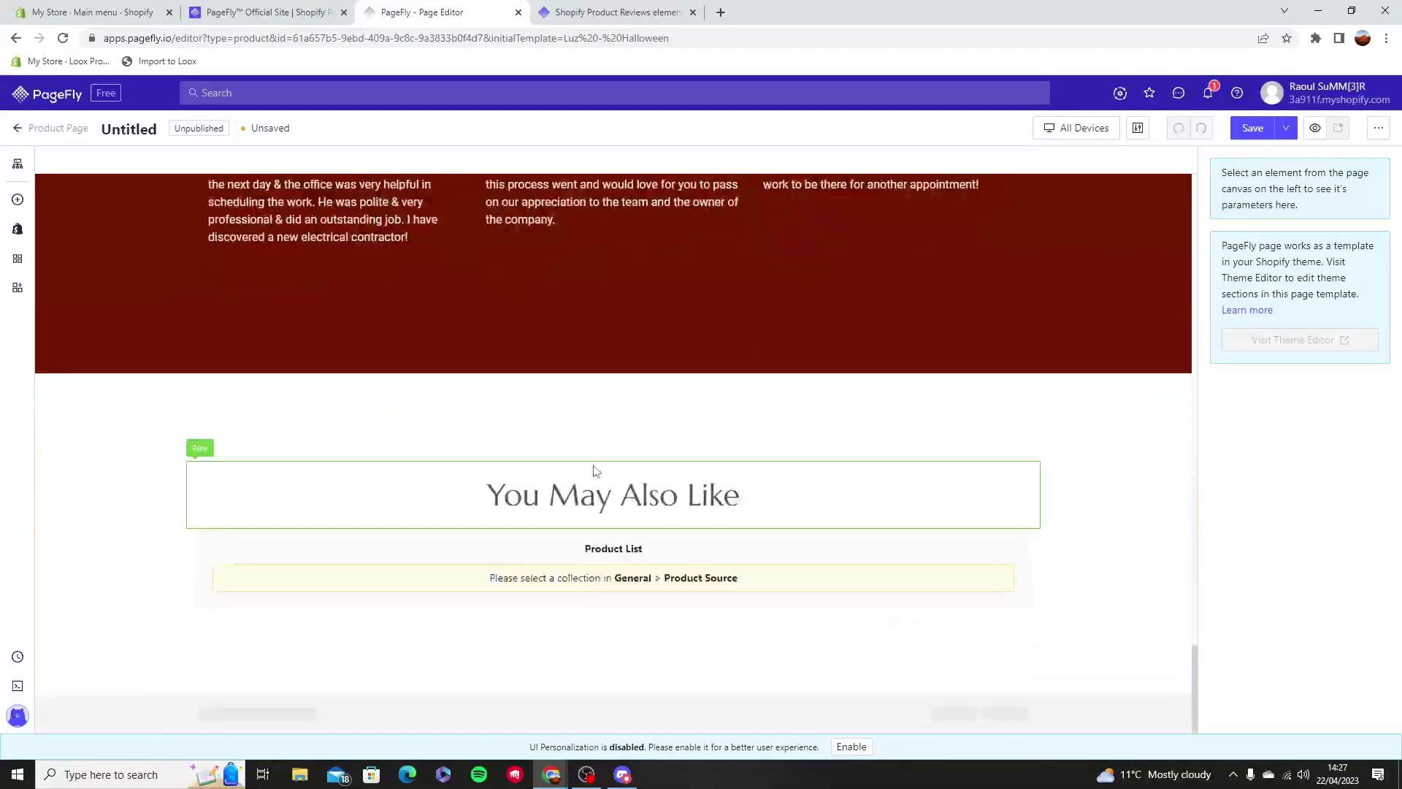
pyautogui.click(578, 423)
pyautogui.click(17, 259)
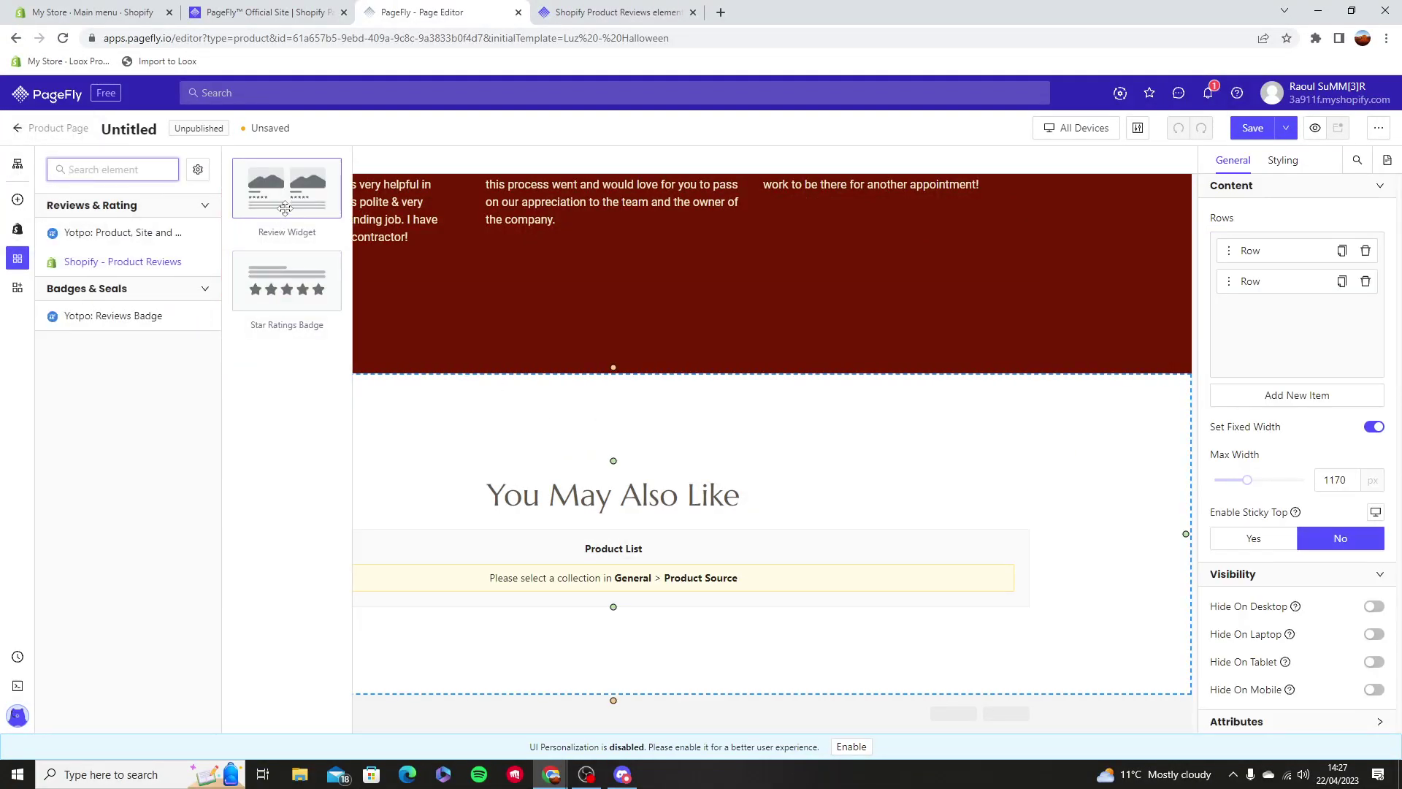
# Step: Drag the Star Ratings Badge onto the canvas just under the testimonials
pyautogui.moveTo(286, 289); pyautogui.dragTo(572, 325)
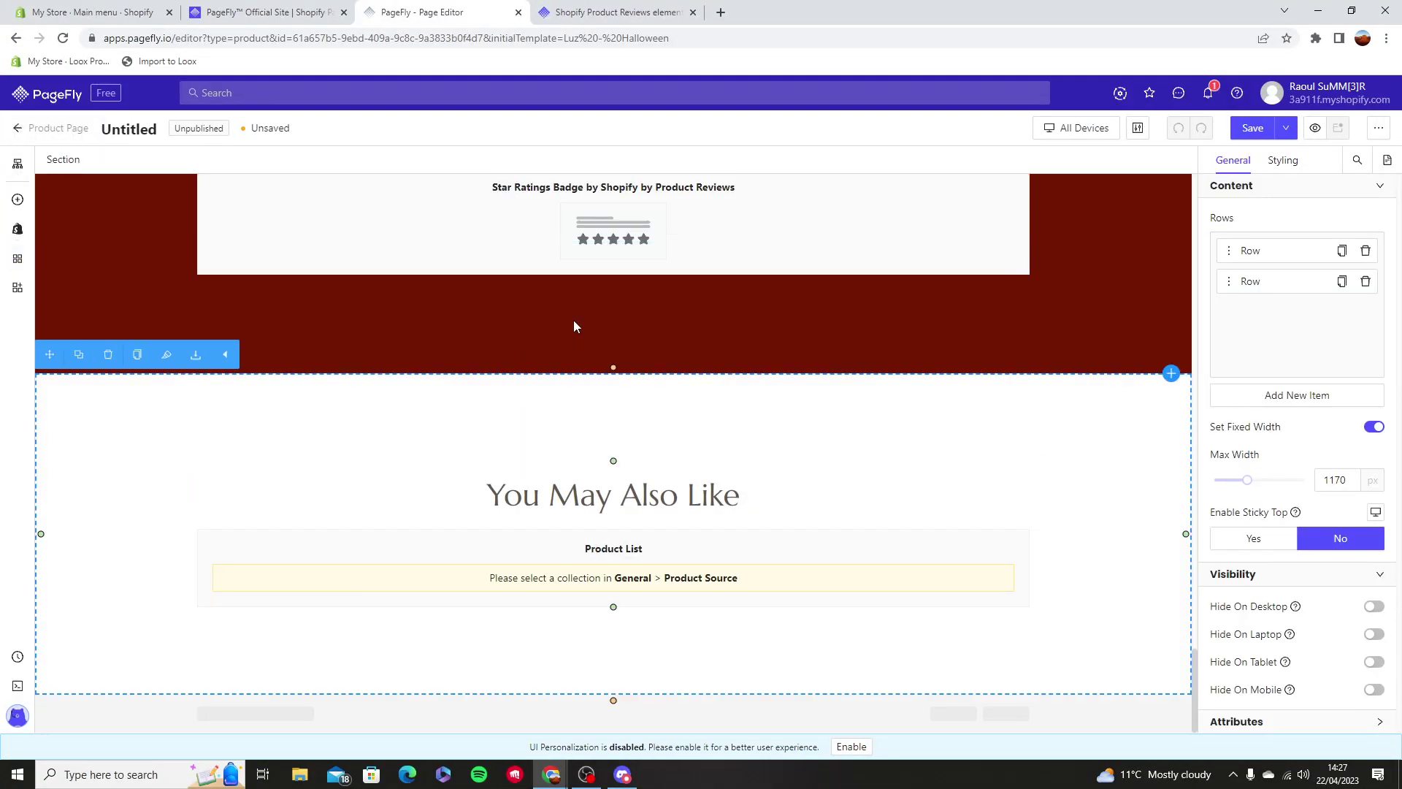
pyautogui.scroll(-1, 608, 598)
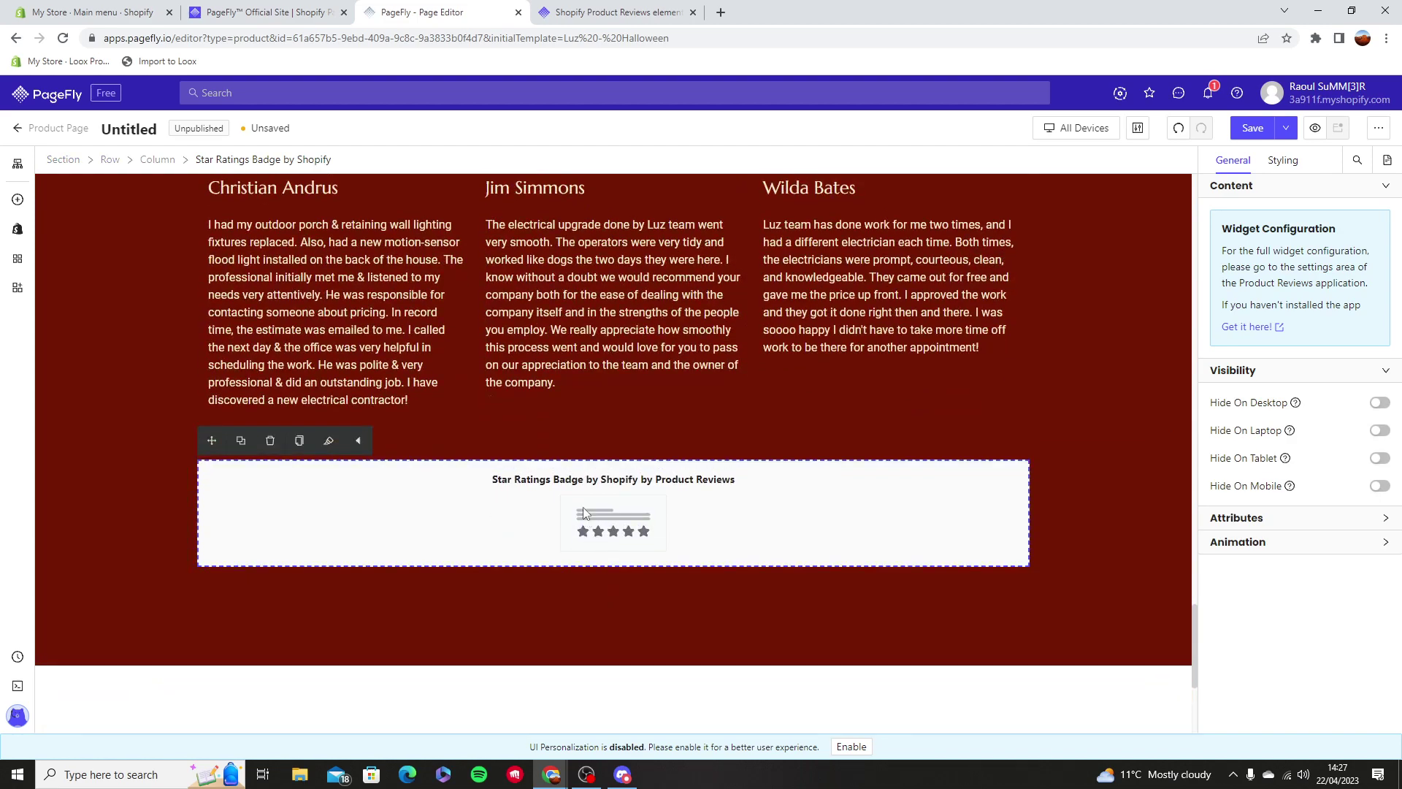